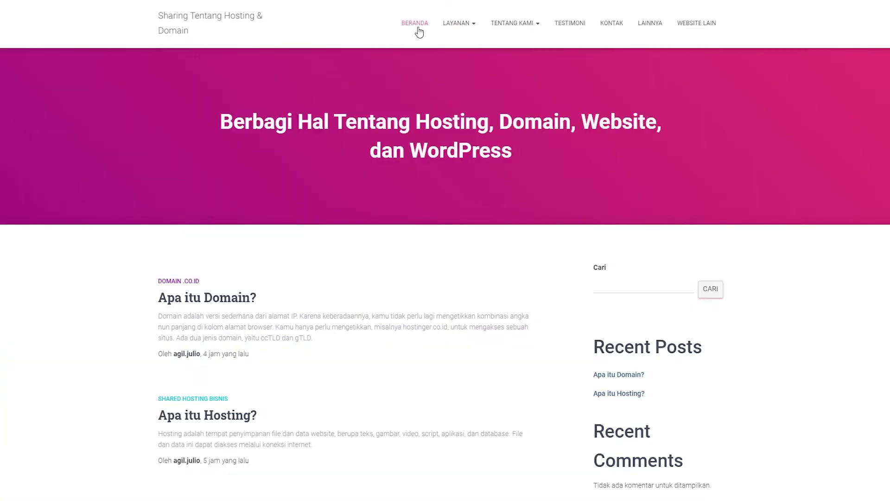
mouse_move(453, 32)
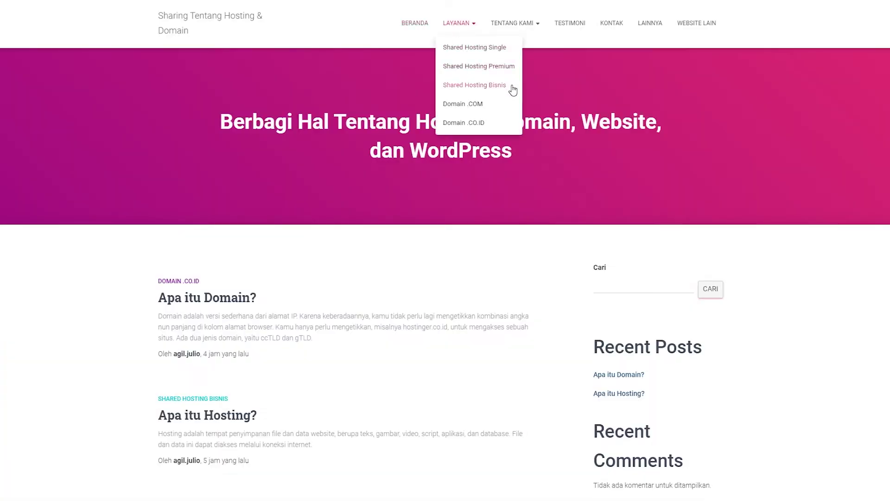
mouse_move(533, 28)
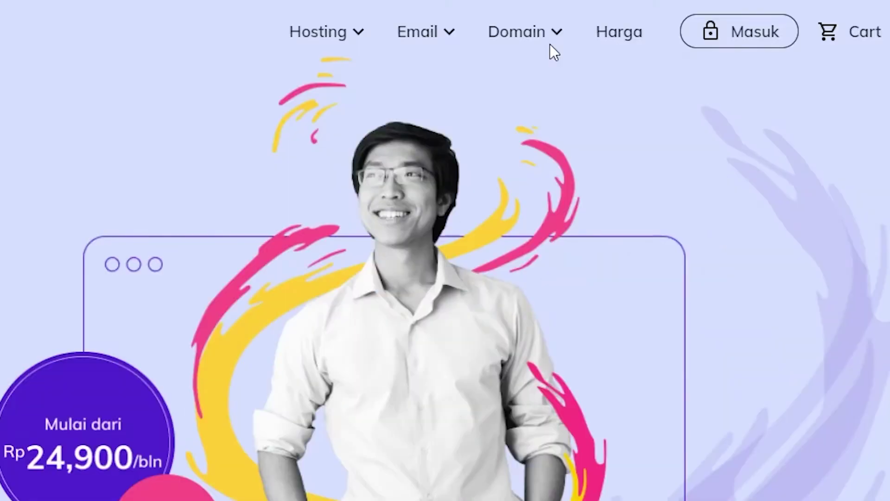
left_click(555, 44)
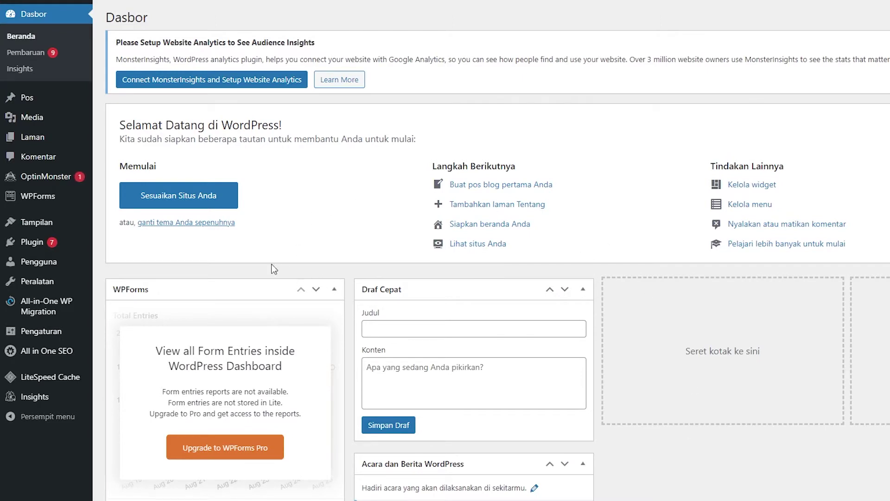
Open the site's navigation menu management page and start creating a new menu.
mouse_move(58, 226)
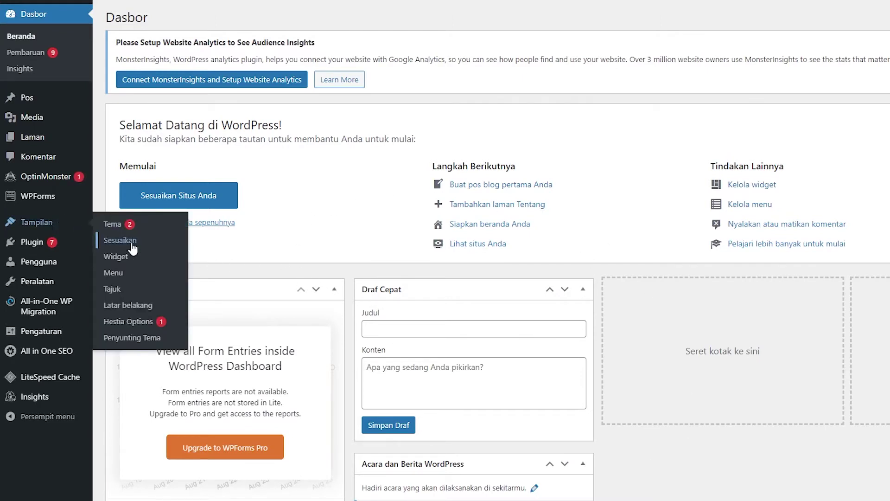
left_click(130, 279)
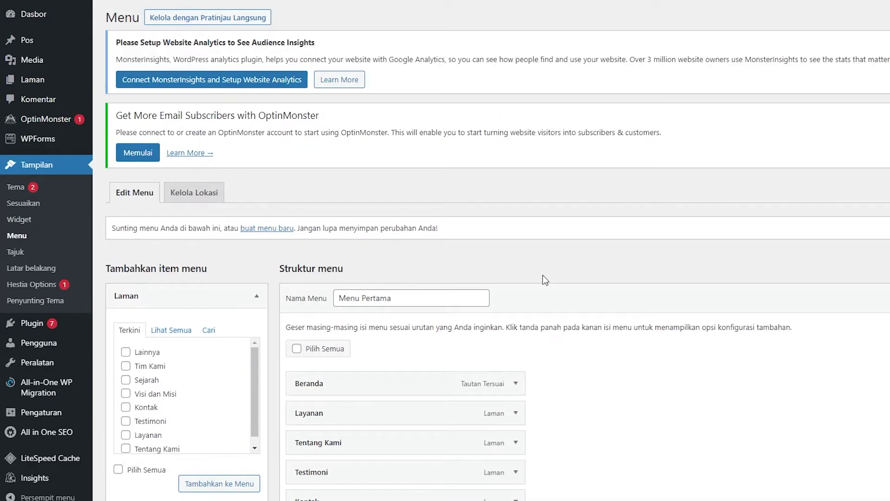
scroll(545, 280, "down", 4)
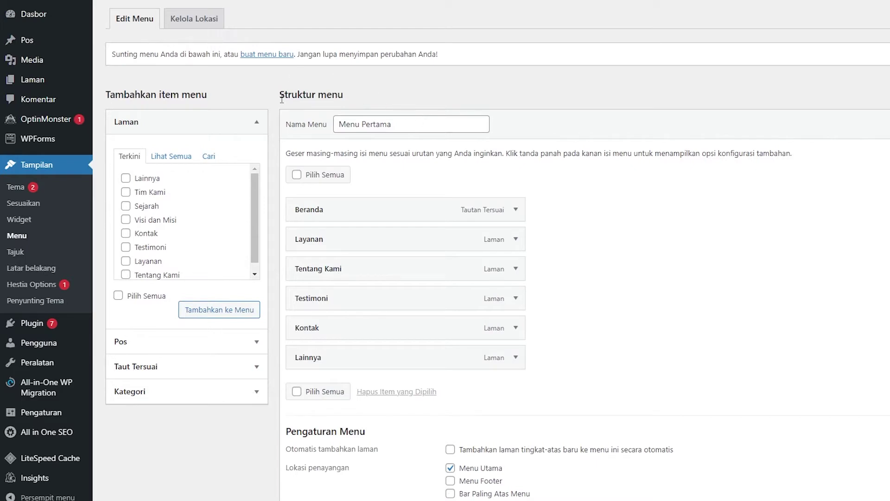
left_click(278, 60)
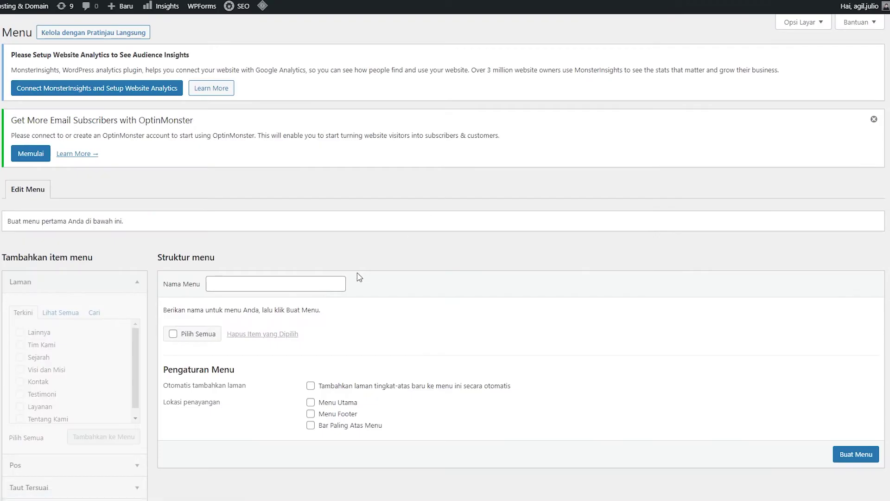
Name the new menu "Menu Baru" and create it without assigning a display location.
left_click(329, 287)
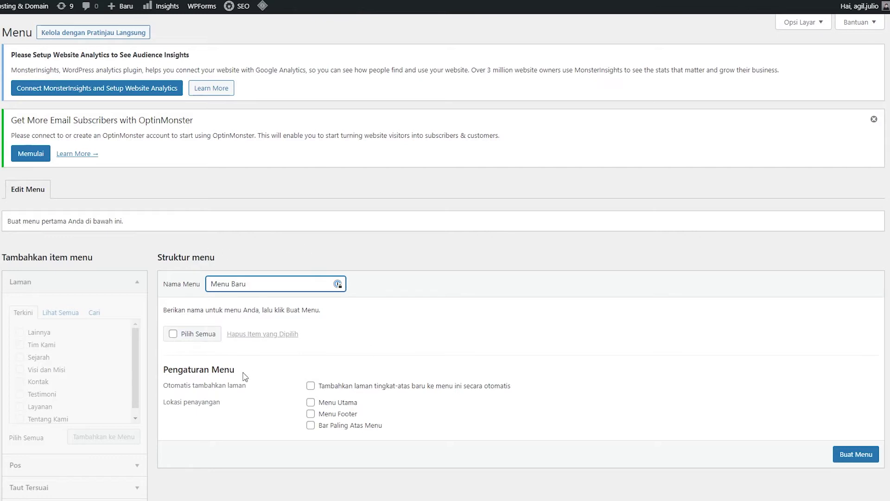
left_click(311, 403)
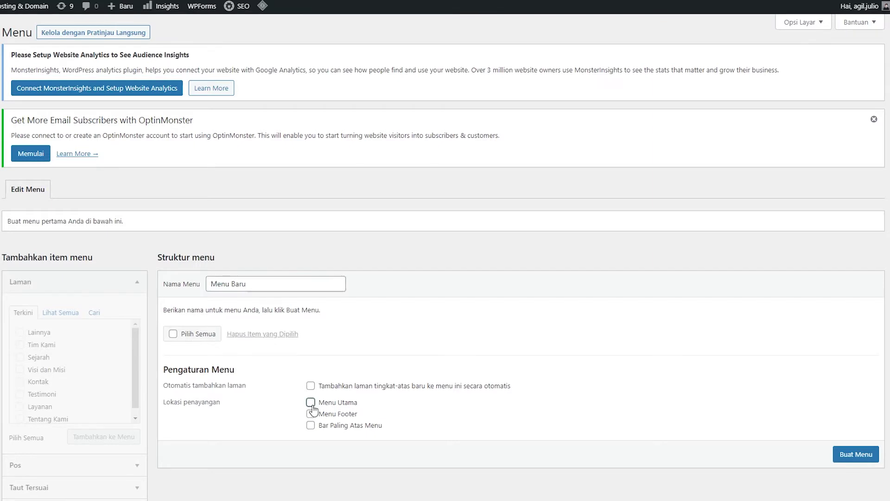
left_click(312, 405)
left_click(855, 457)
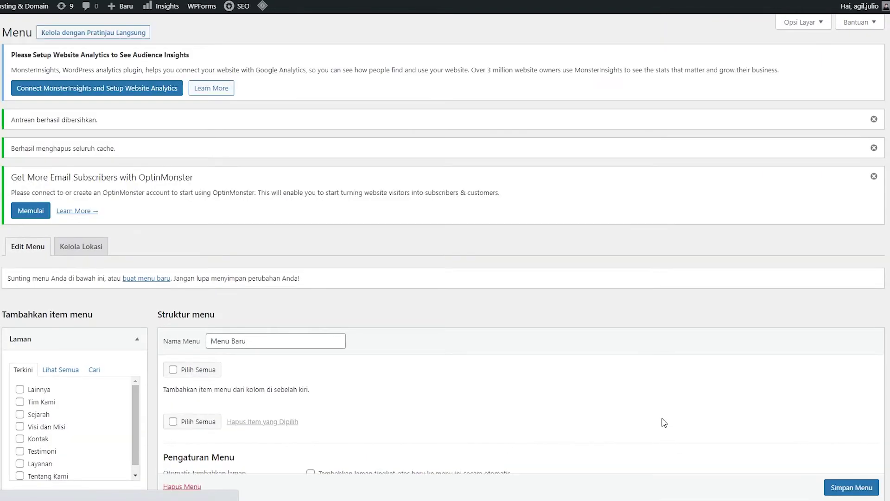
Add all of the site's existing pages to Menu Baru.
scroll(638, 397, "down", 2)
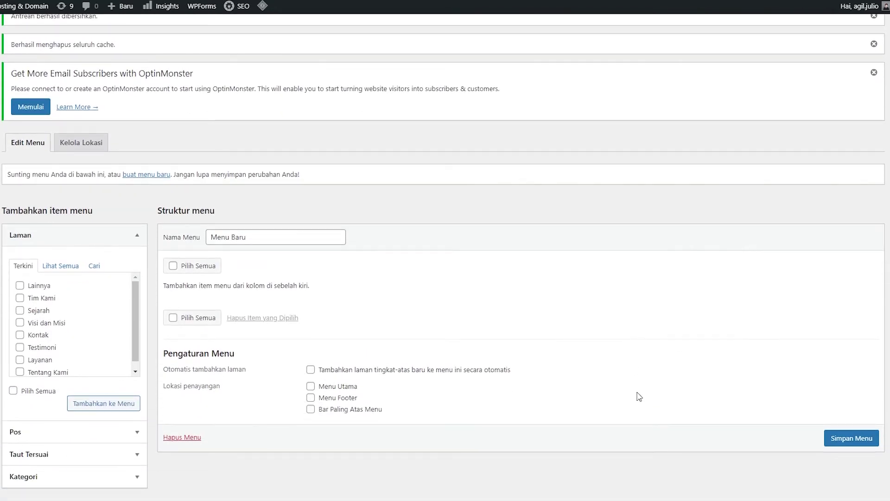
scroll(639, 396, "up", 1)
scroll(640, 398, "down", 1)
left_click(60, 267)
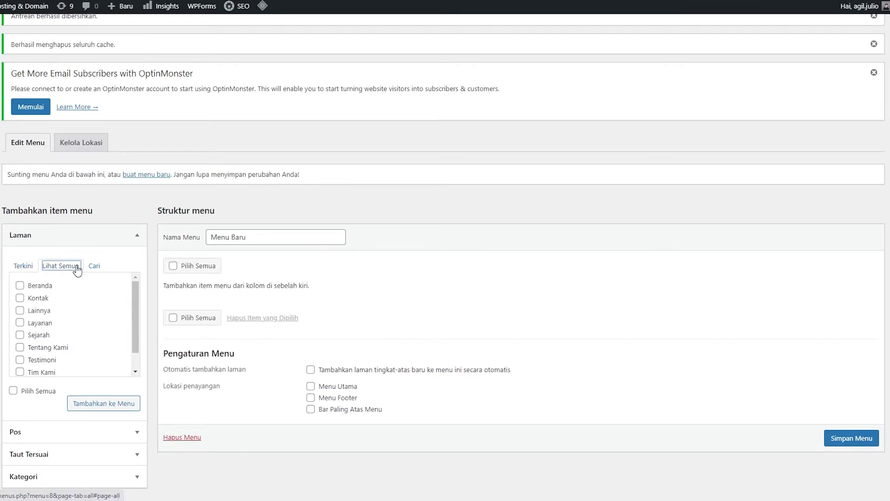
left_click(38, 395)
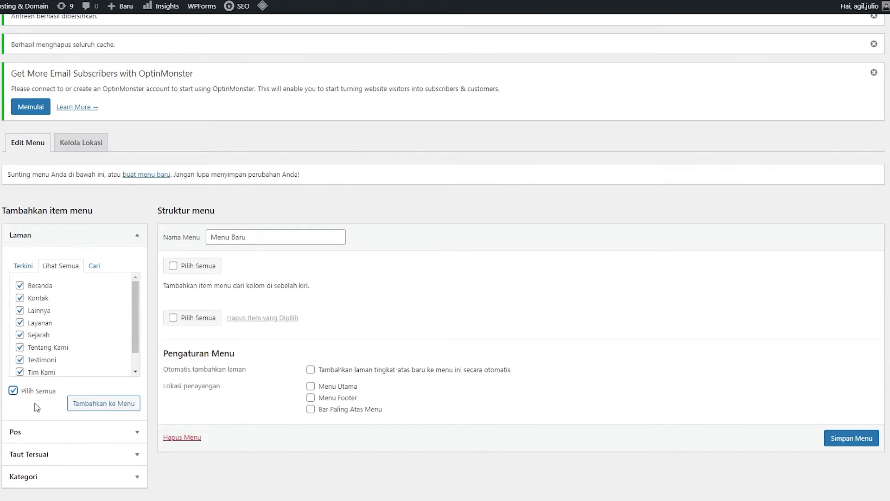
left_click(105, 410)
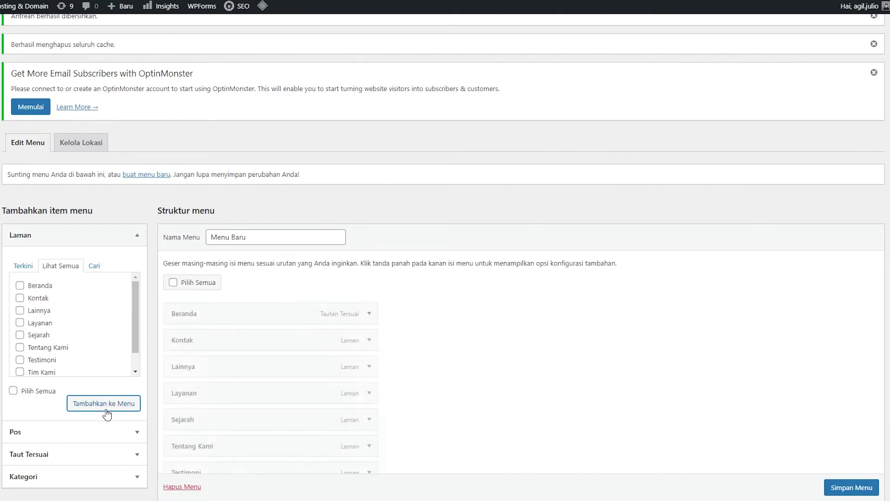
Reorder the menu items as Beranda, Layanan, Tentang Kami, Visi dan Misi, Sejarah, Tim Kami, Testimoni, Kontak, Lainnya.
scroll(412, 359, "down", 3)
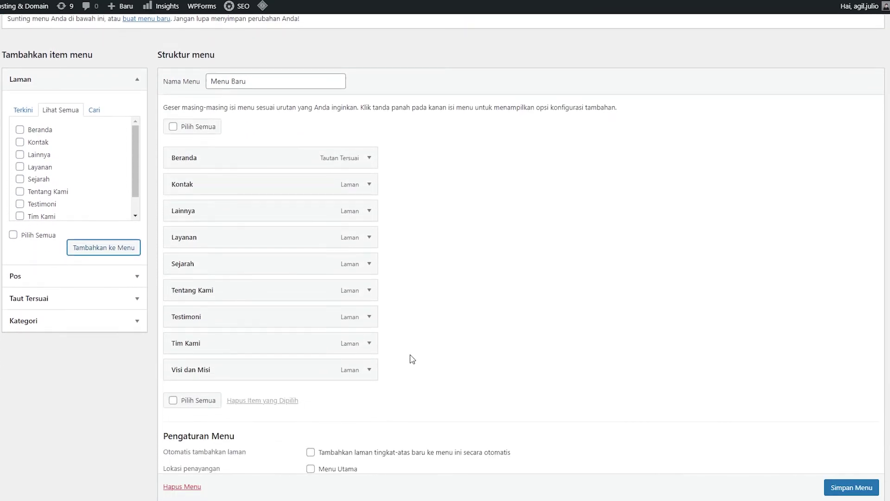
scroll(411, 359, "down", 1)
scroll(412, 359, "up", 1)
scroll(509, 316, "down", 1)
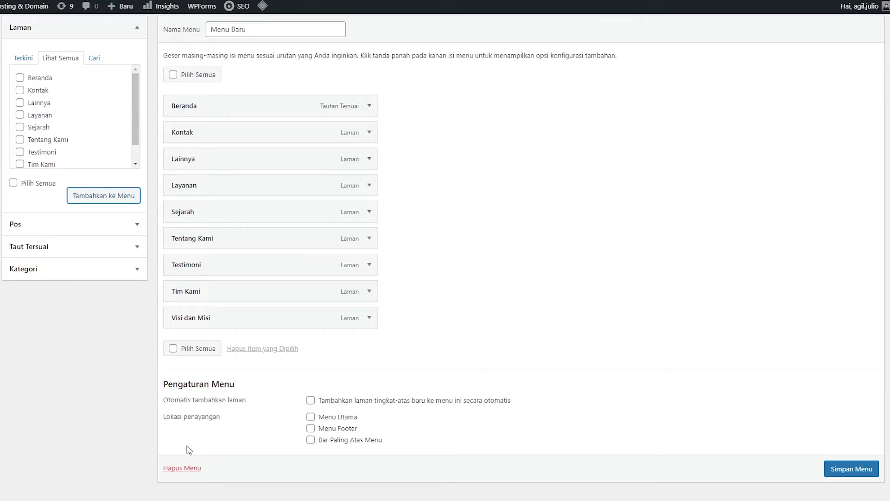
left_click_drag(294, 187, 279, 135)
left_click_drag(231, 265, 231, 165)
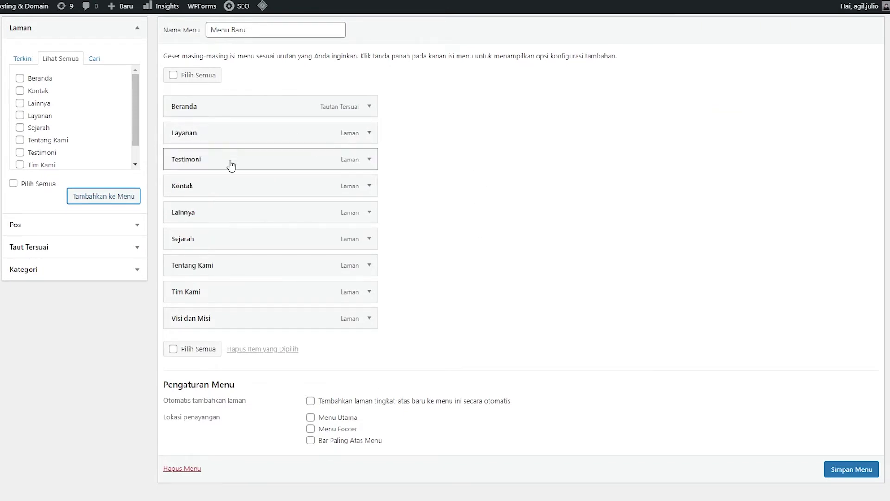
left_click_drag(224, 266, 219, 147)
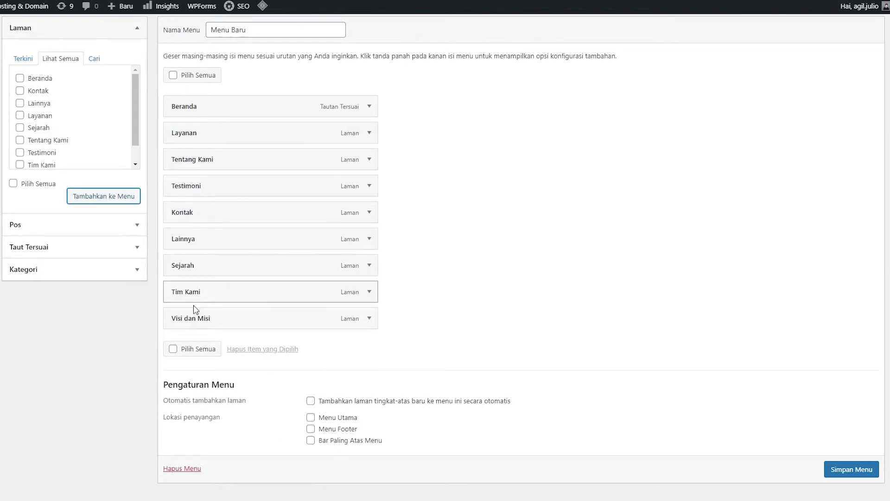
left_click_drag(225, 322, 220, 188)
left_click_drag(221, 293, 207, 212)
left_click_drag(199, 322, 178, 245)
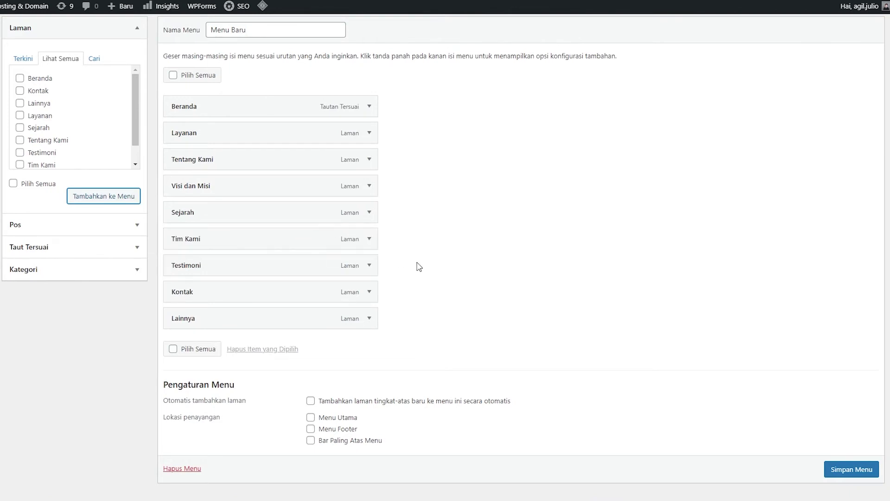
Assign Menu Baru to the Menu Utama display location and save the menu.
left_click(344, 418)
scroll(738, 383, "down", 1)
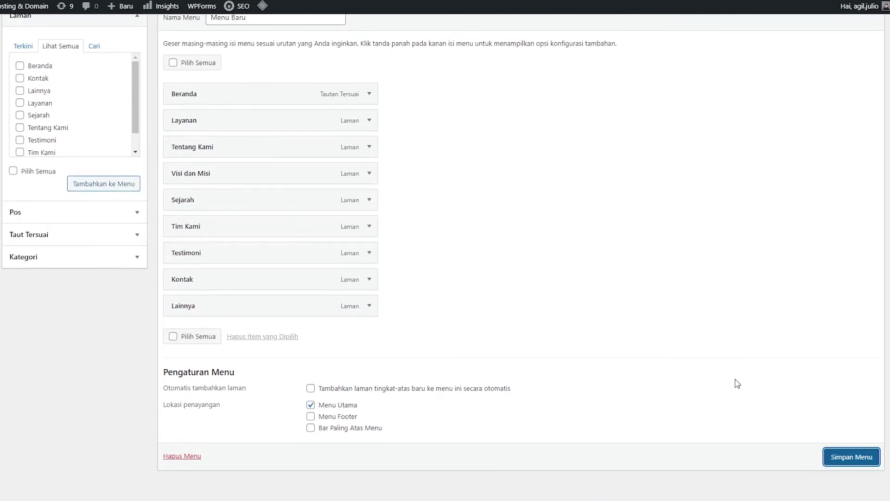
left_click(833, 457)
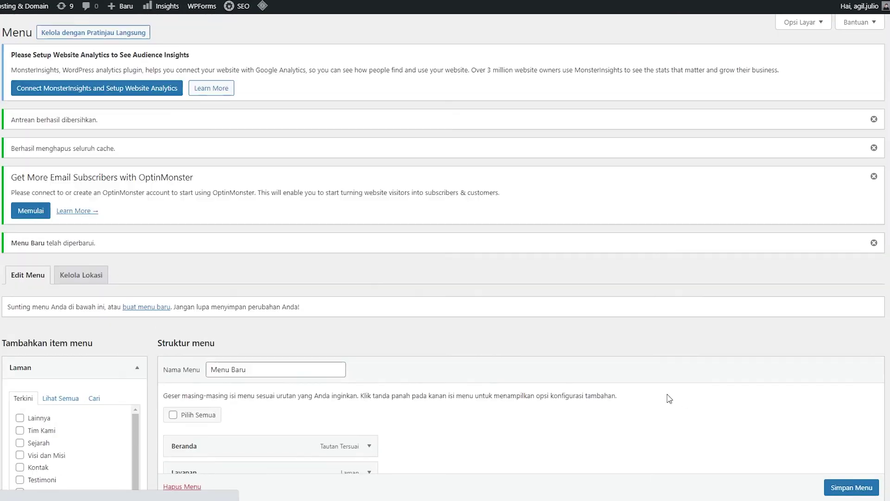
Nest Visi dan Misi, Sejarah and Tim Kami as sub items under Tentang Kami.
scroll(669, 399, "down", 8)
scroll(669, 399, "up", 1)
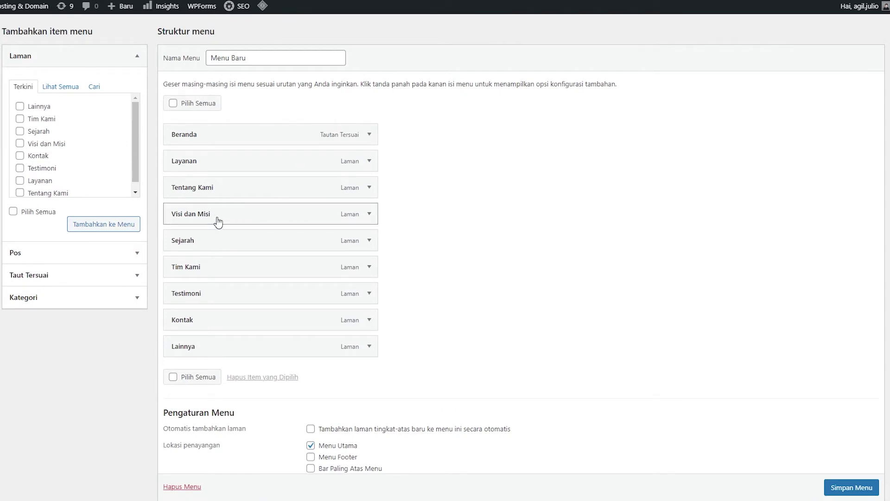
left_click_drag(222, 218, 246, 205)
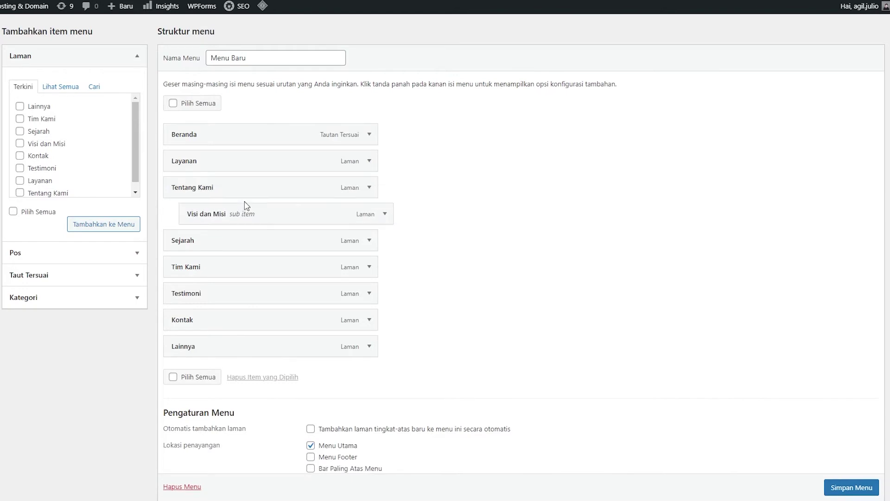
left_click_drag(220, 241, 241, 231)
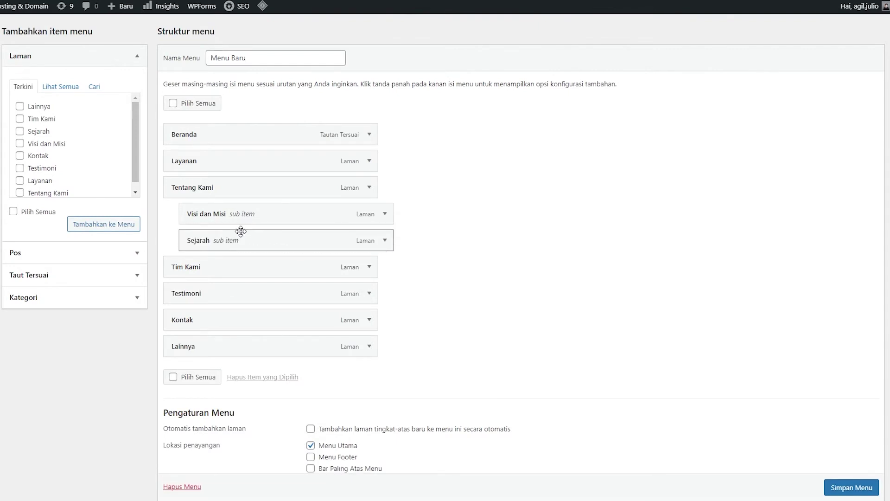
left_click_drag(214, 272, 234, 264)
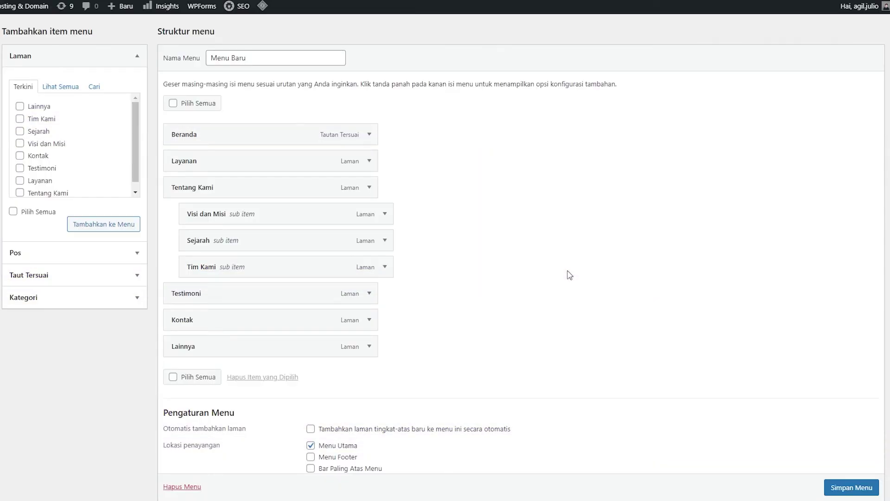
Add all post categories, covering the domain and shared hosting ones, to Menu Baru.
left_click(54, 302)
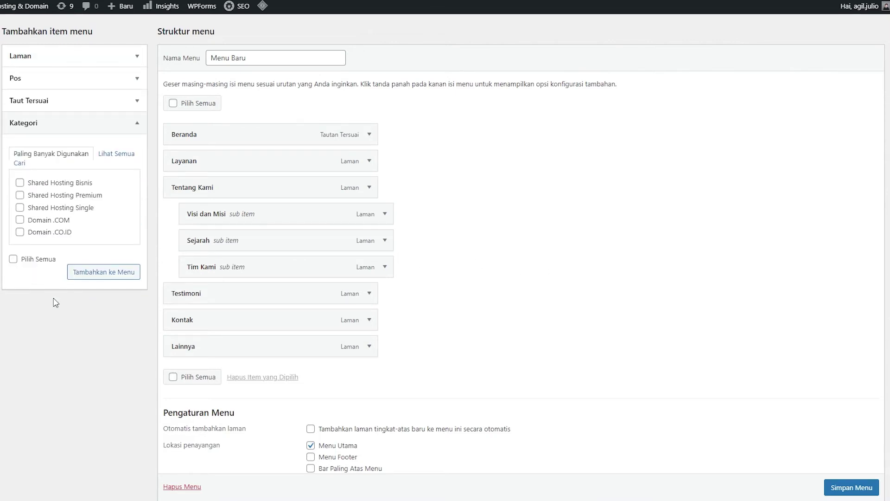
left_click(117, 157)
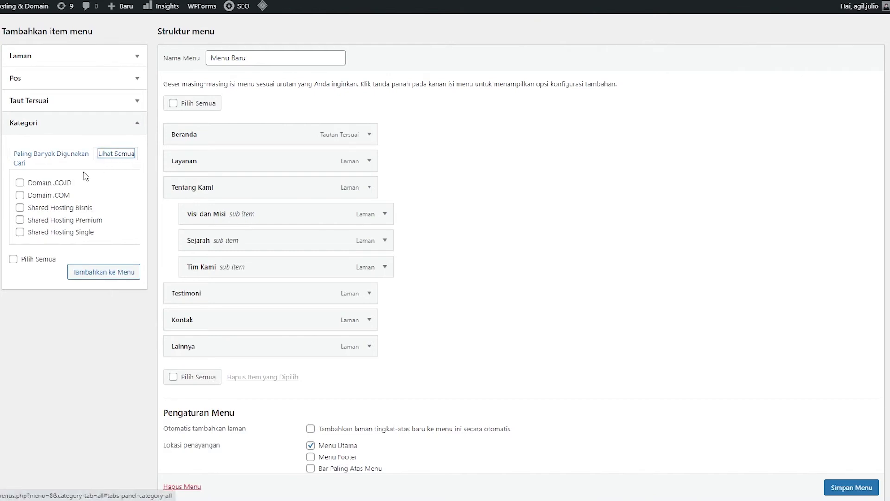
left_click(33, 261)
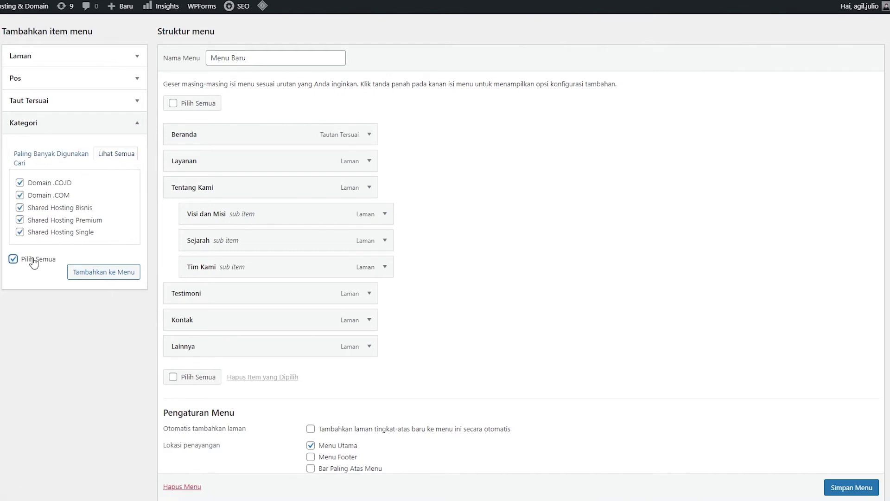
left_click(111, 277)
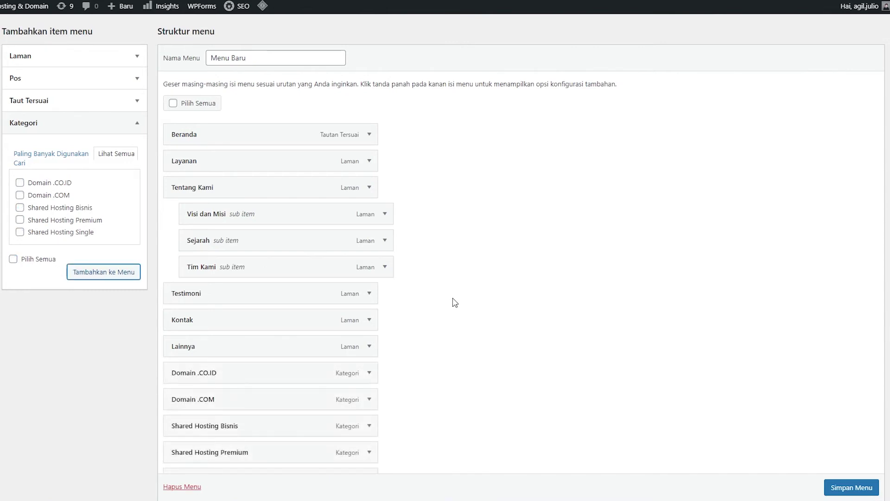
Nest the categories under Layanan in the order Shared Hosting Single, Shared Hosting Premium, Shared Hosting Bisnis, Domain .COM, Domain .CO.ID.
scroll(455, 303, "down", 1)
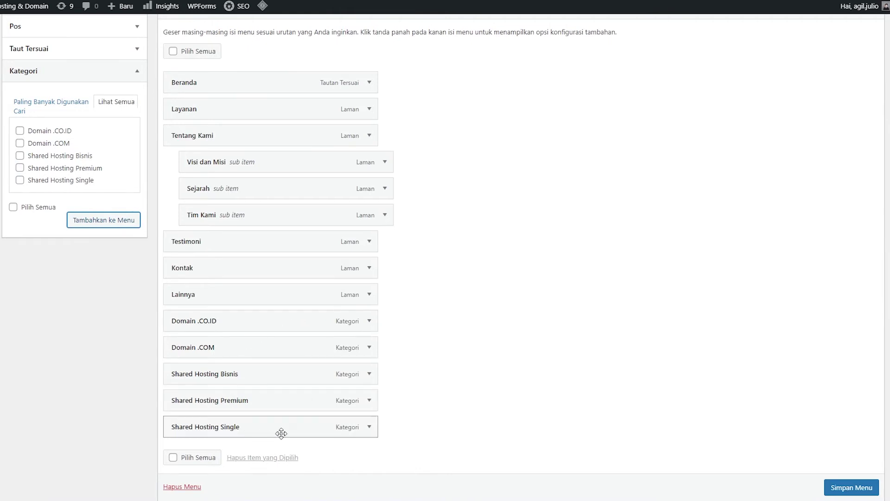
left_click_drag(215, 433, 205, 125)
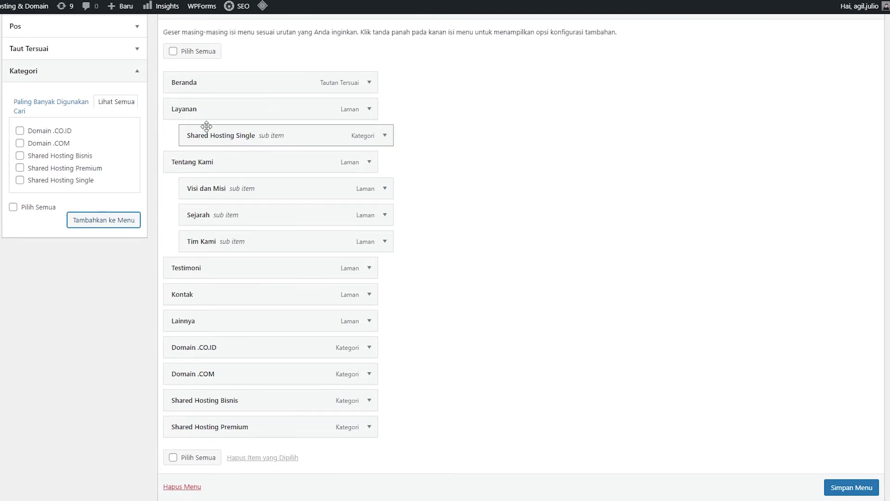
left_click_drag(214, 424, 221, 166)
left_click_drag(224, 431, 248, 193)
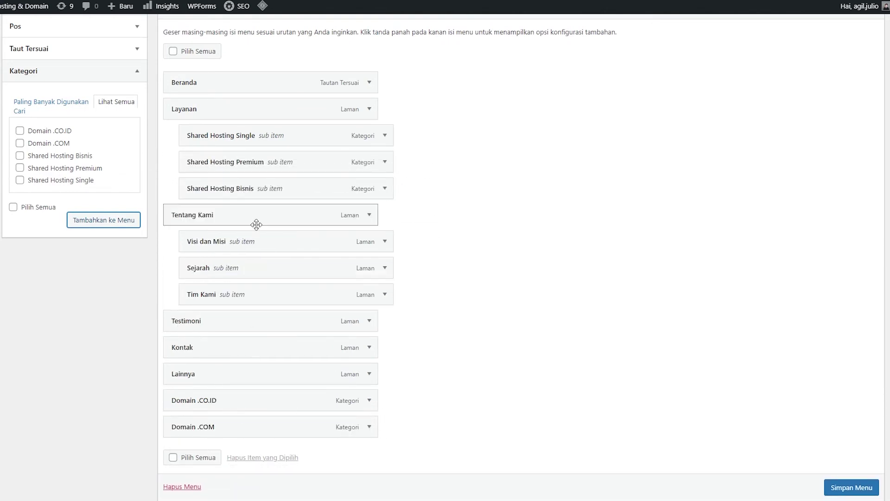
left_click_drag(211, 431, 227, 221)
left_click_drag(201, 431, 229, 237)
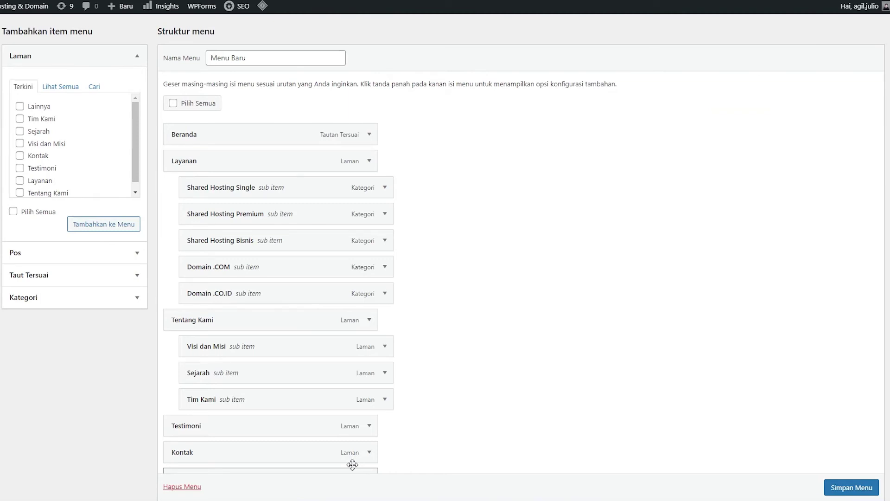
left_click(61, 278)
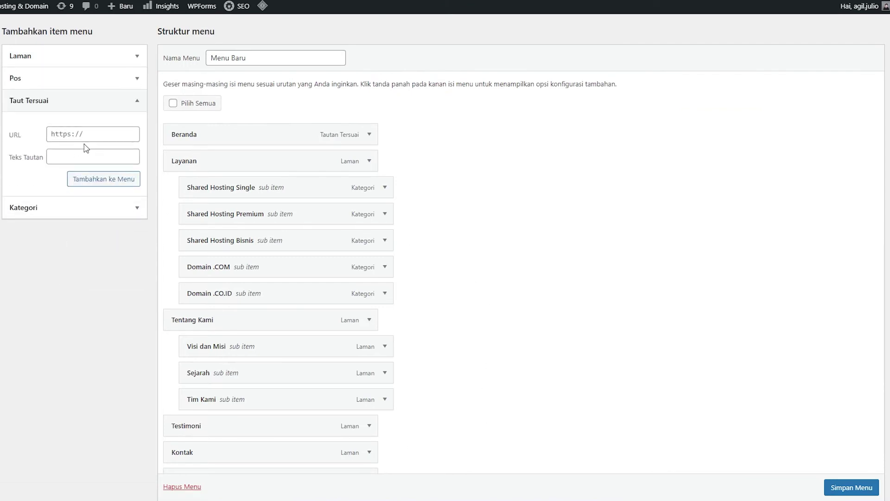
left_click(93, 134)
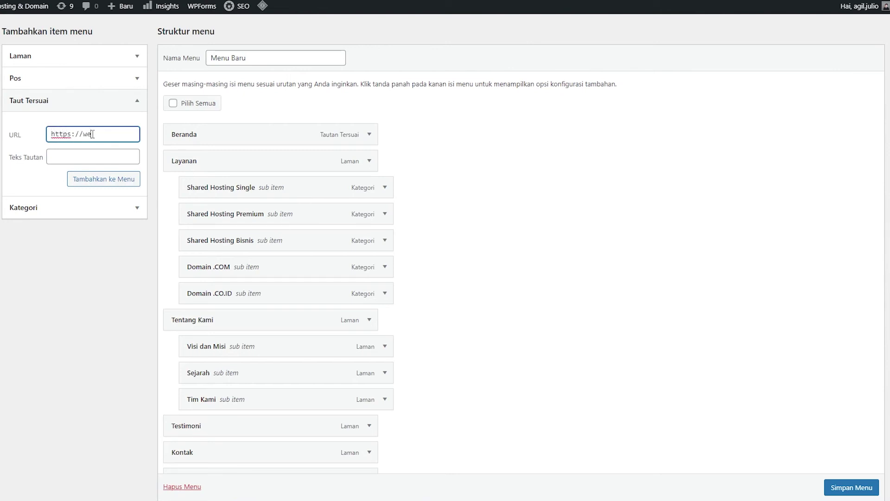
type("websitelain.com")
left_click(93, 155)
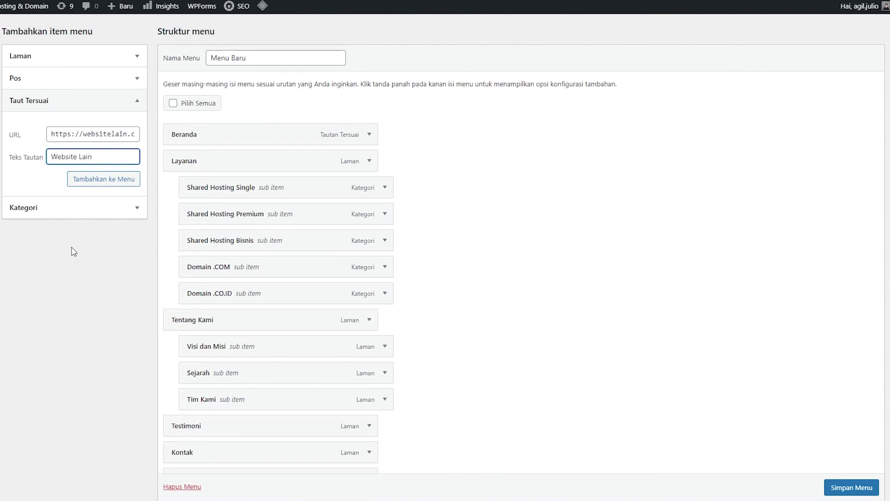
left_click(112, 187)
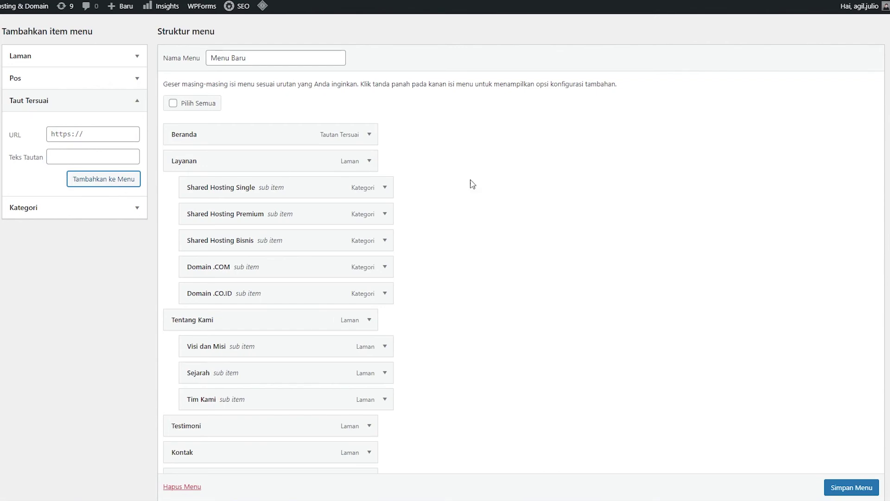
scroll(524, 194, "down", 2)
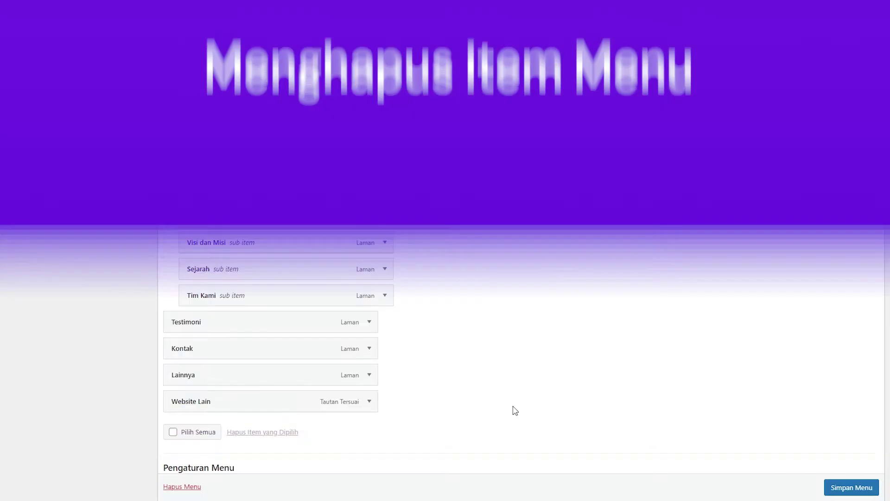
Expand the Testimoni item in the menu structure and remove it from Menu Baru.
scroll(514, 410, "up", 3)
scroll(515, 409, "down", 1)
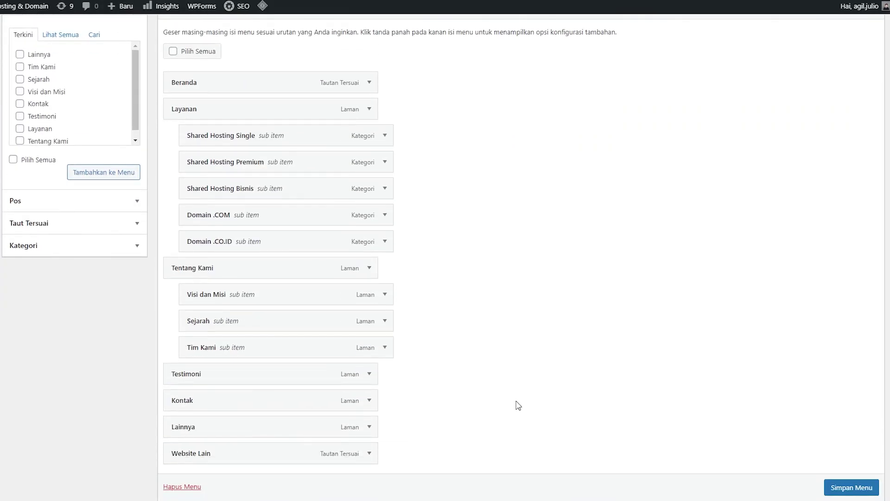
left_click(369, 375)
scroll(427, 383, "down", 1)
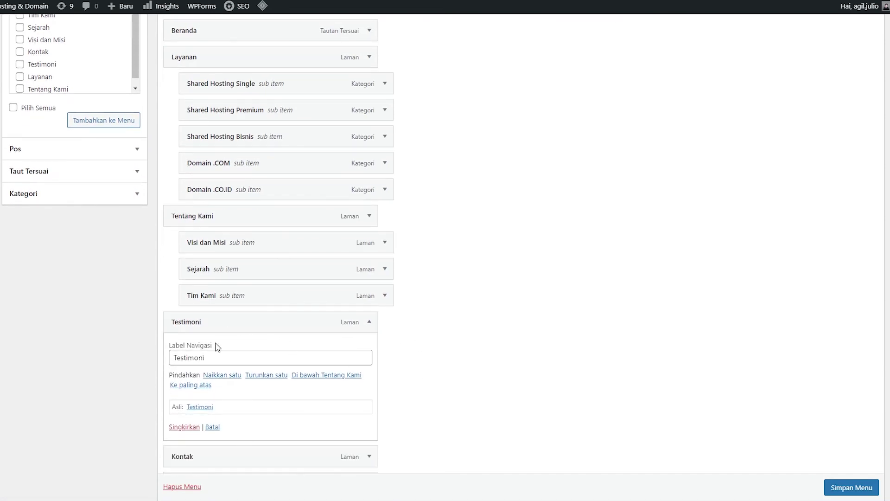
left_click(184, 427)
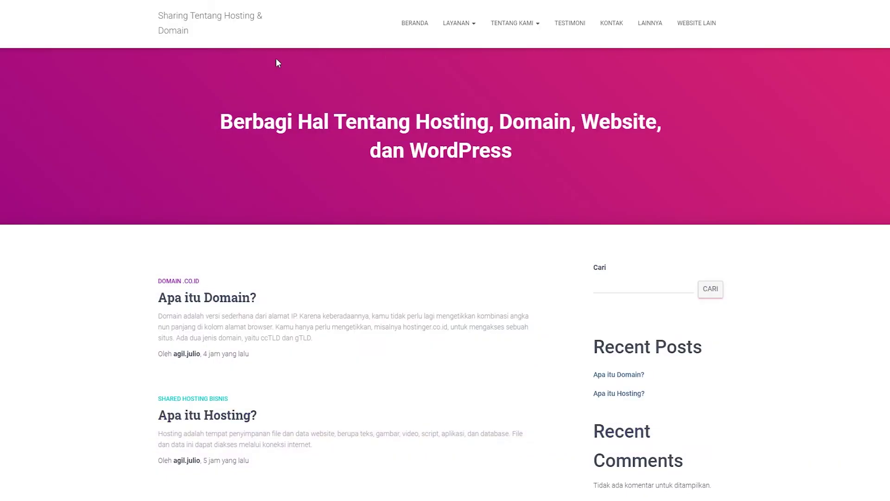
Check the Layanan submenu in the main navigation on the published website.
mouse_move(461, 27)
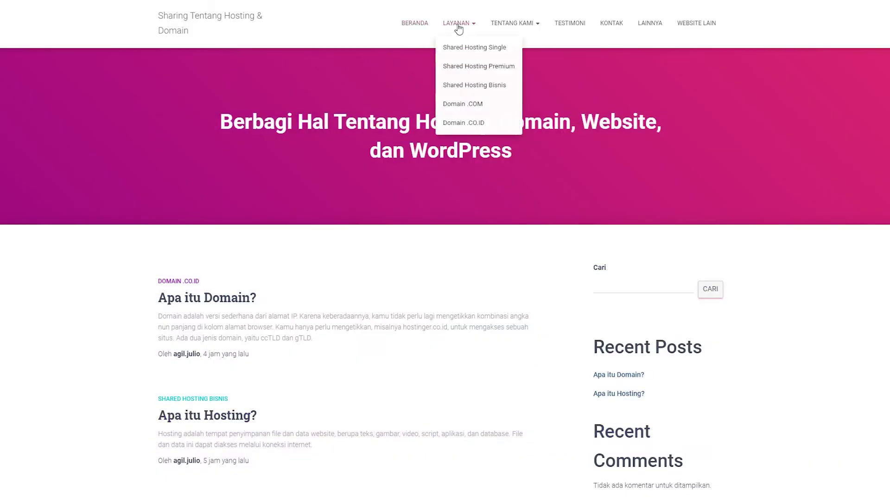